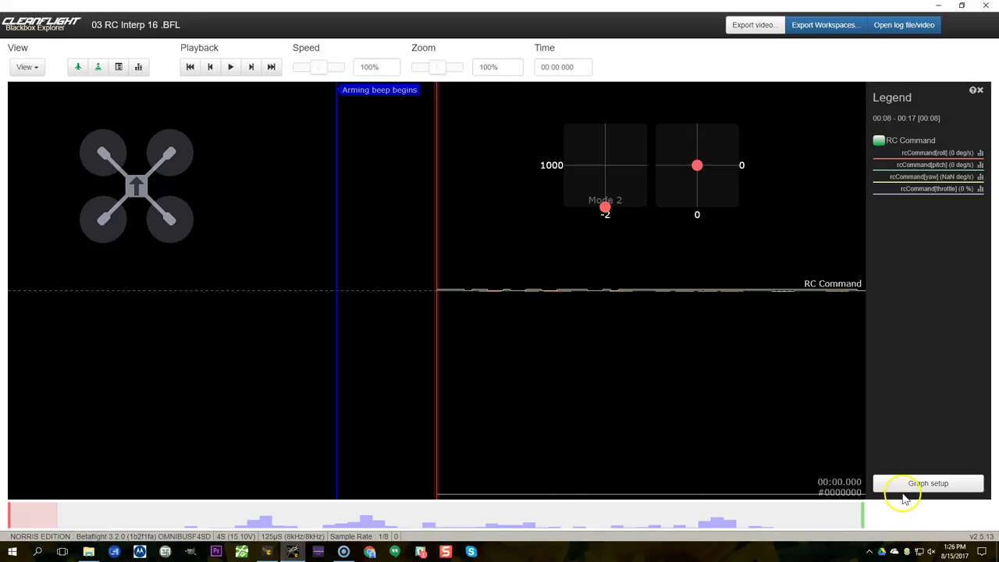
Seek the 03 RC Interp 16 log to the roll movements at about 5.8 seconds.
left_click(894, 483)
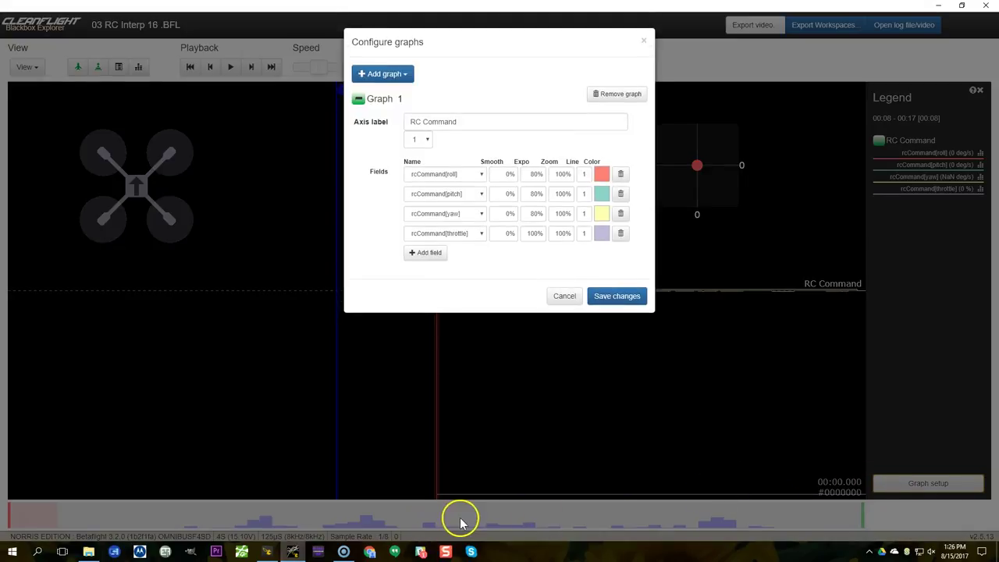
left_click(574, 296)
left_click(563, 515)
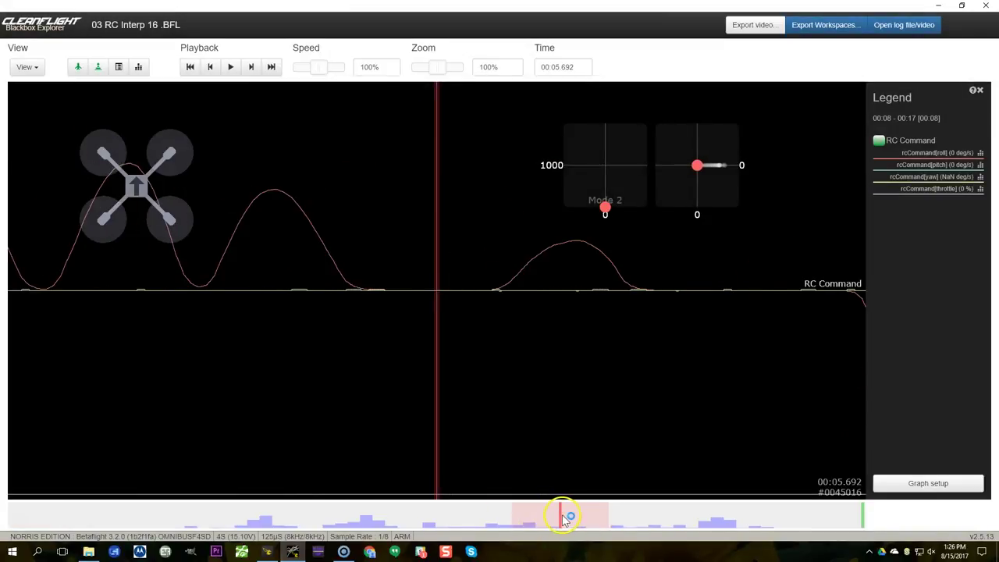
left_click_drag(566, 516, 574, 513)
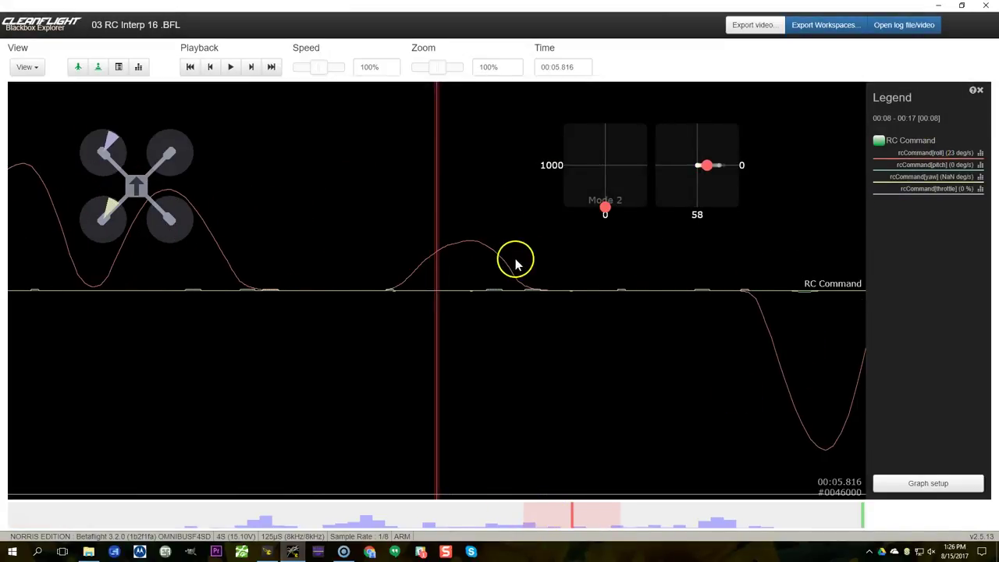
Set Expo to 100% for the rcCommand roll, pitch, yaw and throttle fields and save the graph configuration.
left_click(927, 483)
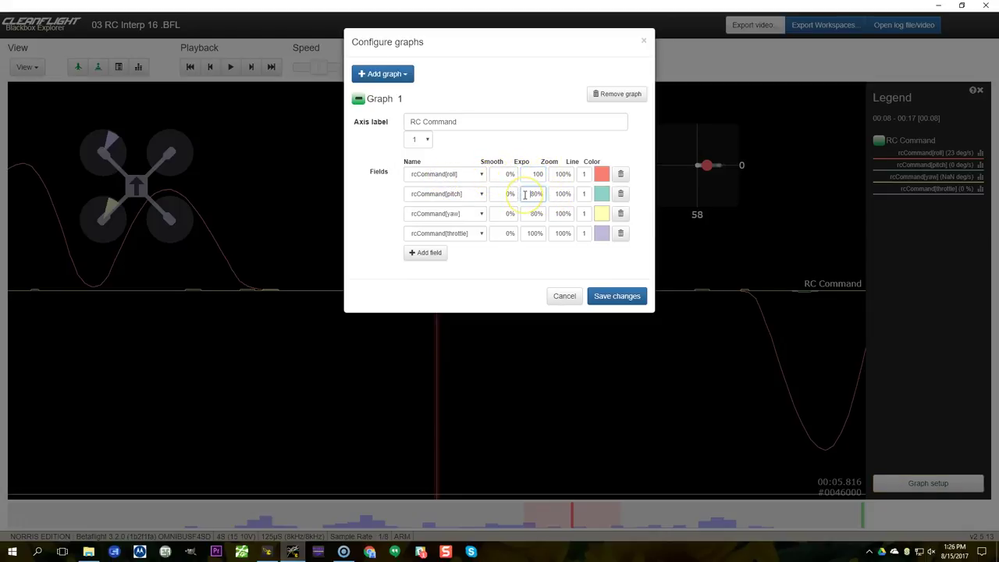
left_click(561, 296)
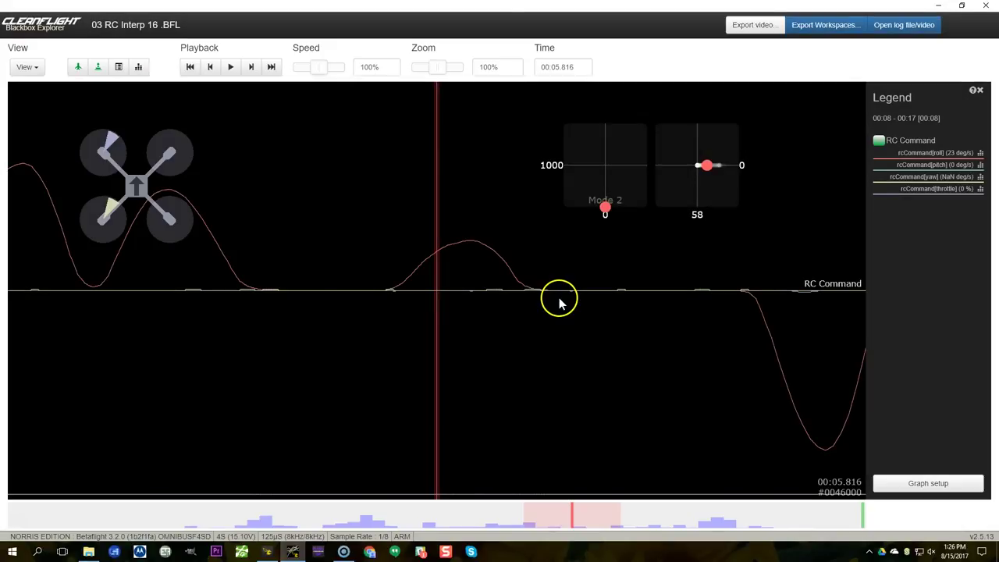
left_click(928, 485)
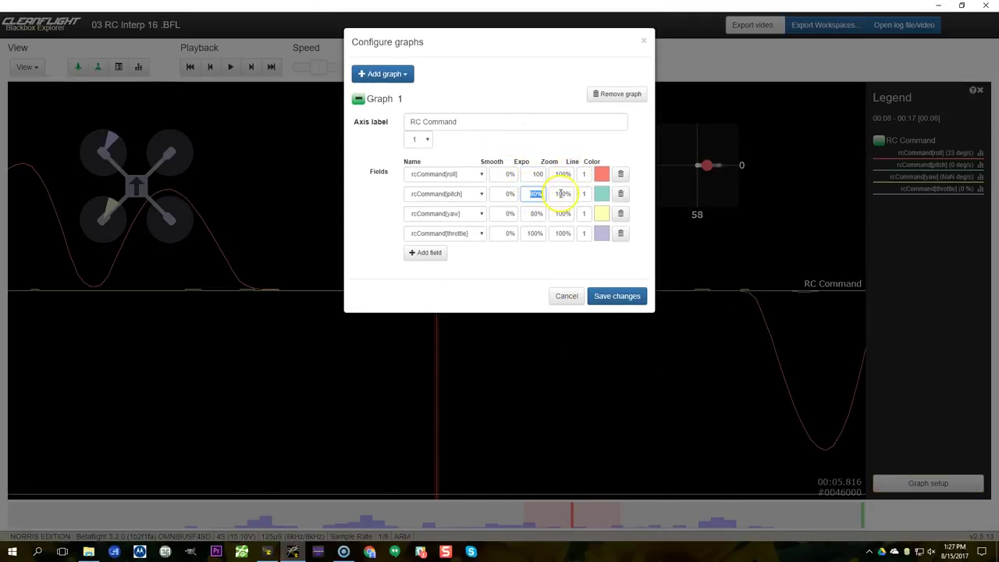
left_click_drag(529, 220, 551, 233)
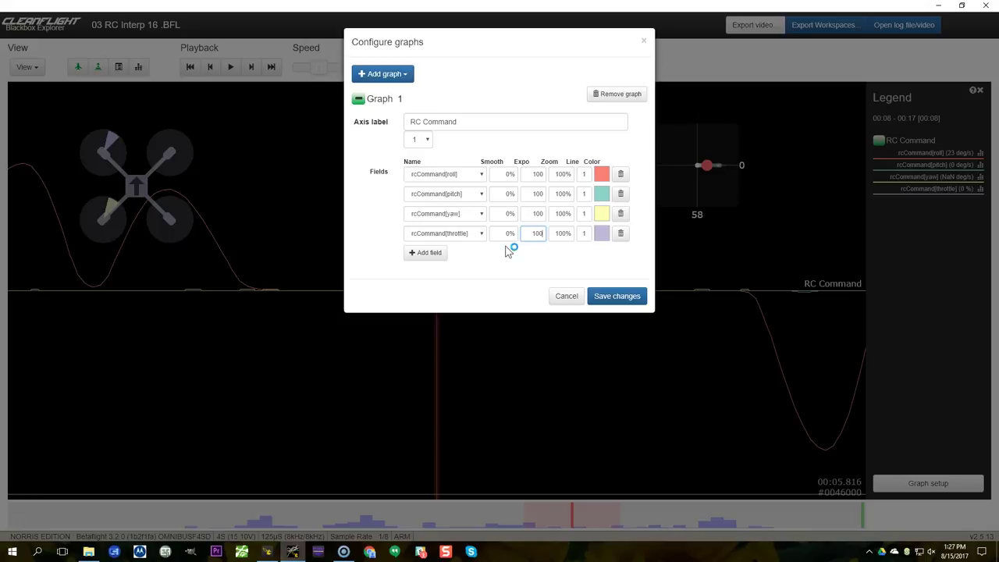
left_click(608, 297)
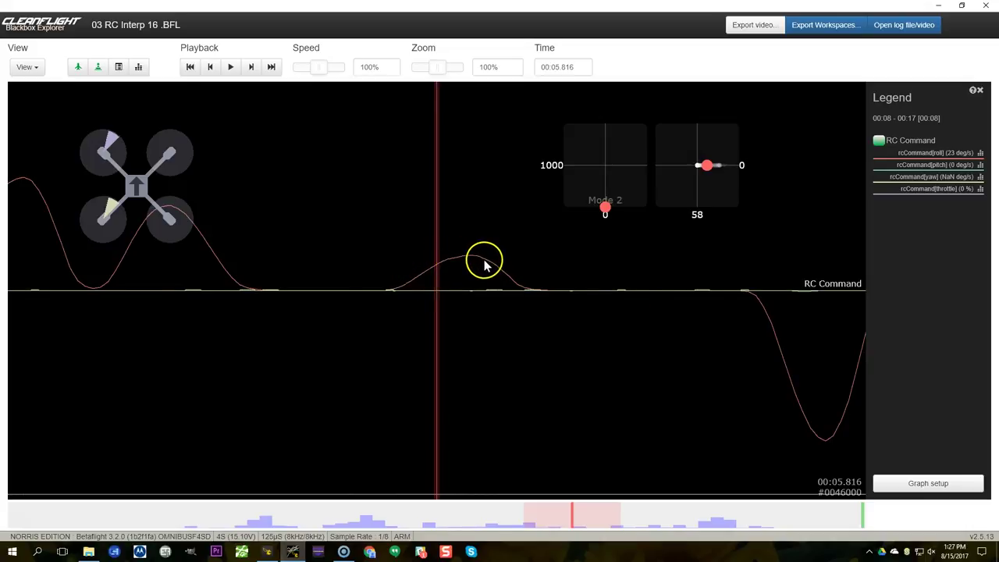
Examine the shape of the roll command peaks in the earlier part of the RC Interp 16 log.
left_click_drag(484, 265, 586, 268)
left_click_drag(408, 230, 499, 189)
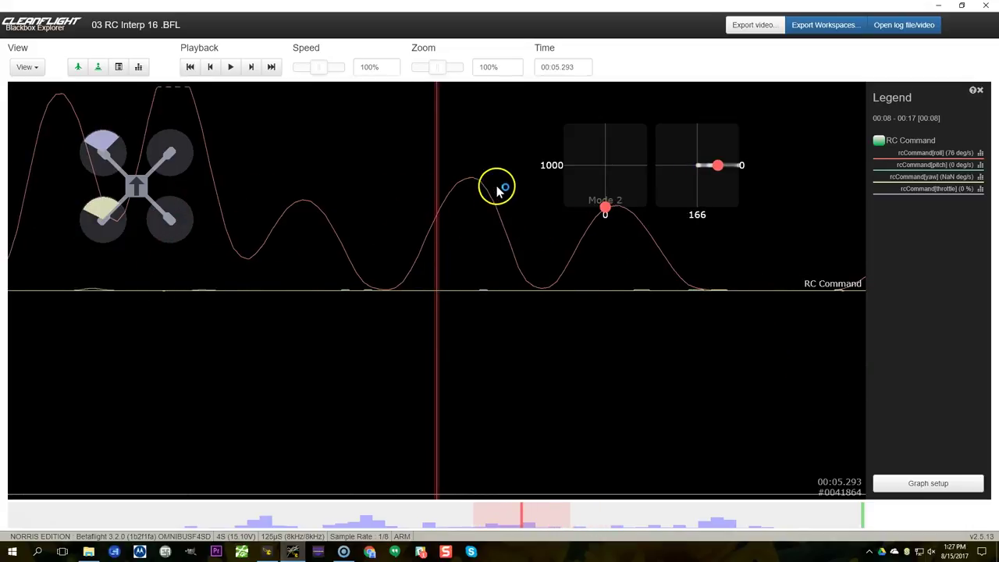
left_click_drag(354, 278, 478, 239)
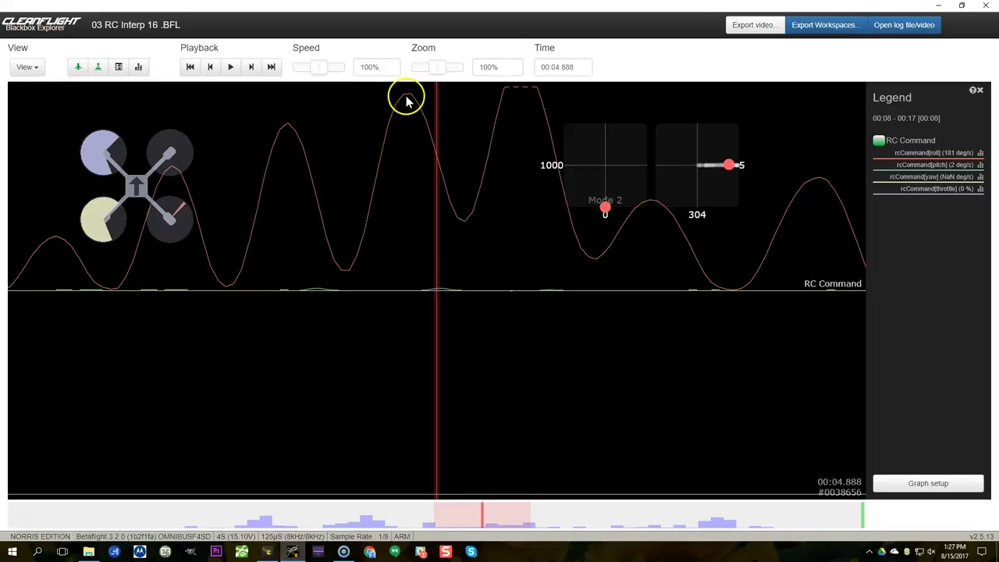
mouse_move(368, 156)
left_mouse_down()
mouse_move(554, 256)
mouse_move(60, 288)
left_mouse_up()
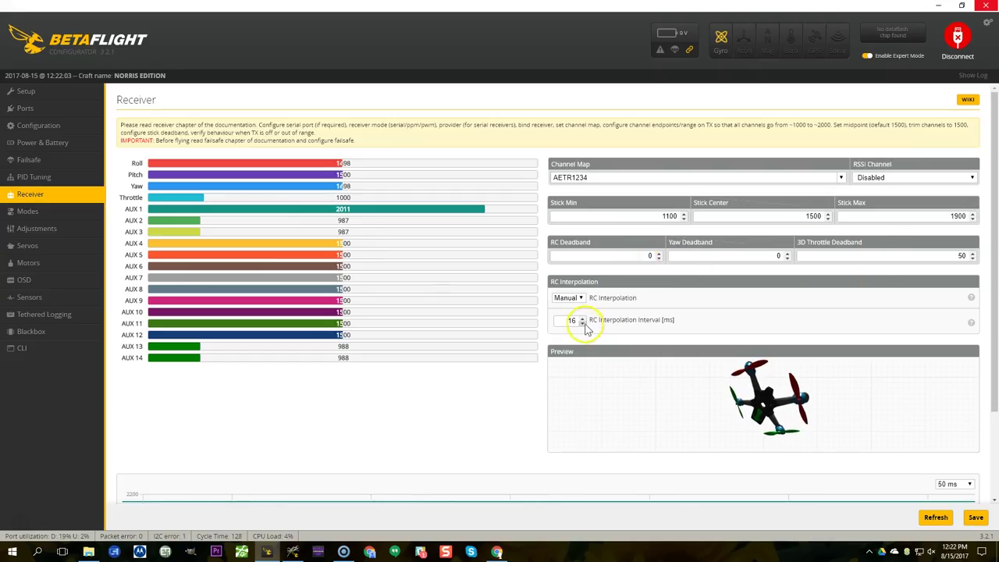
Switch to Betaflight Configurator and save the Receiver settings with RC interpolation on Manual.
left_click(977, 518)
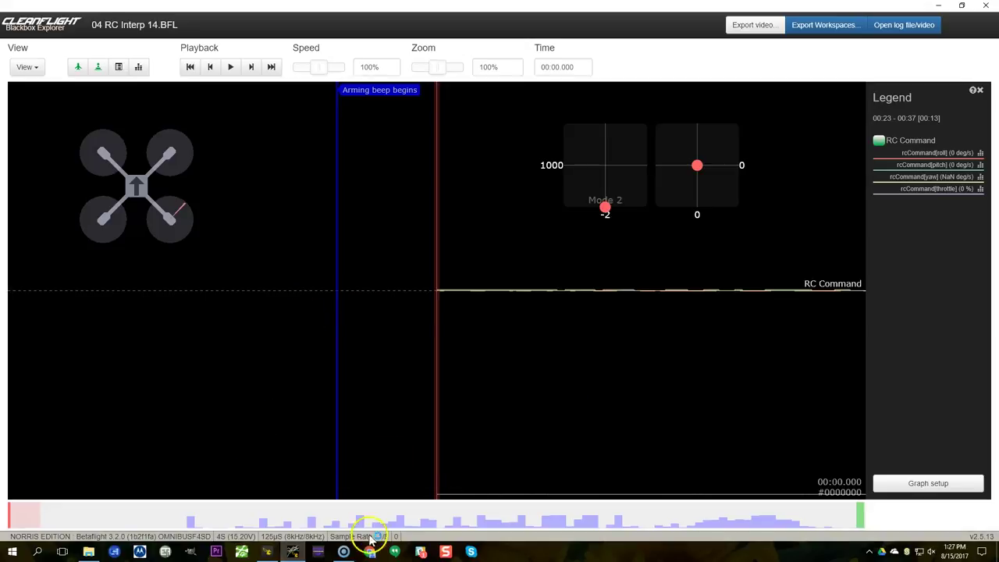
Inspect the pitch command curve from about 5.5 to 6.8 seconds in the RC Interp 14 log and check its graph field settings.
left_click_drag(316, 528, 351, 526)
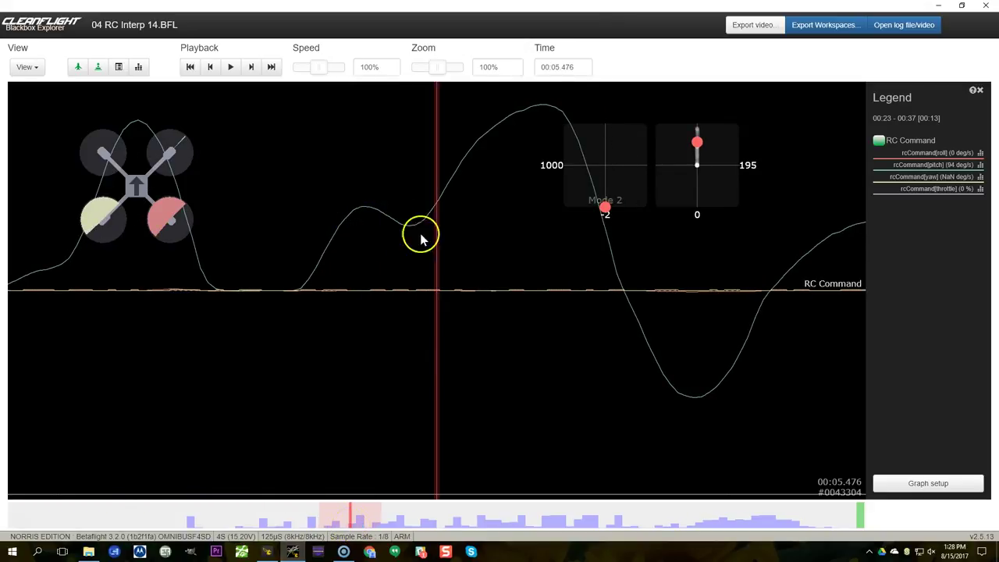
left_click_drag(484, 252, 424, 223)
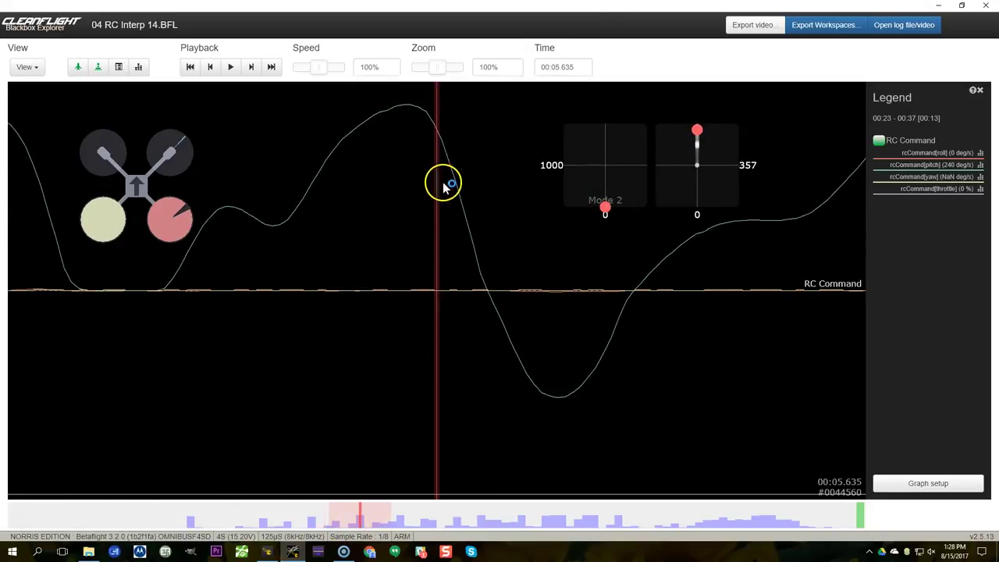
left_click_drag(558, 400, 80, 380)
left_click(913, 487)
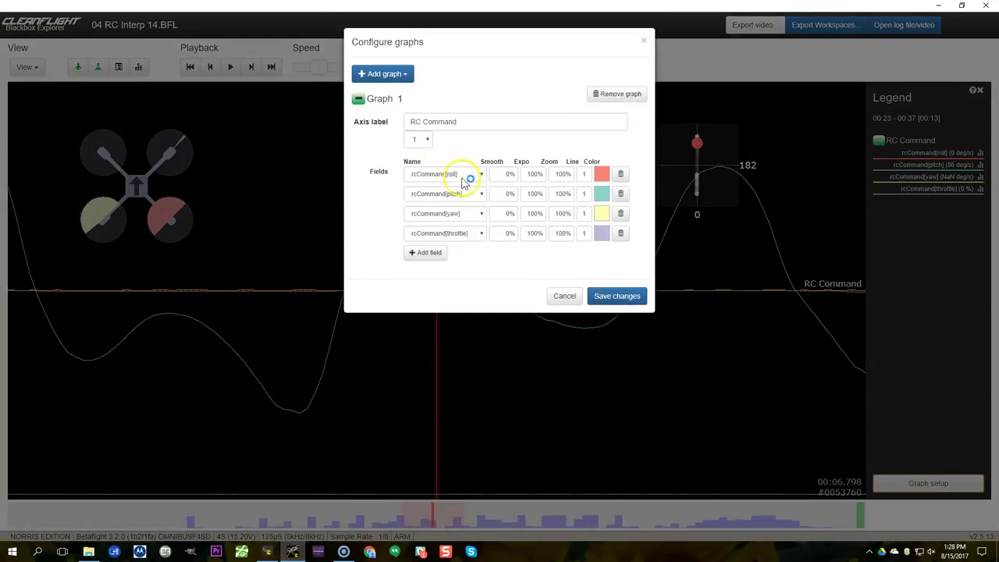
left_click(559, 329)
Open the log 05 RC Interp 12.BFL, inspect its pitch curve around 8.5 seconds and check the graph field settings.
left_click(904, 24)
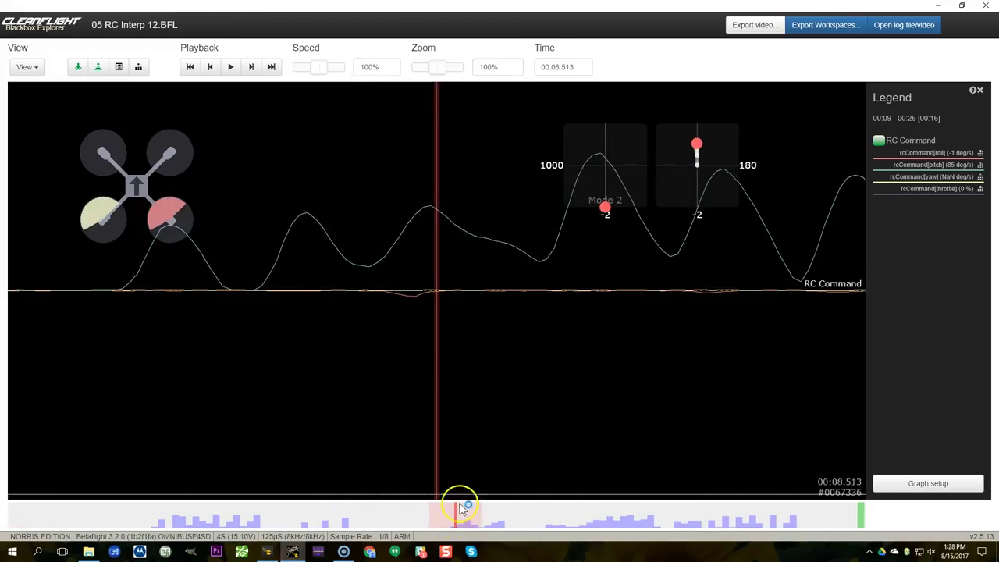
scroll(484, 414, "down", 1)
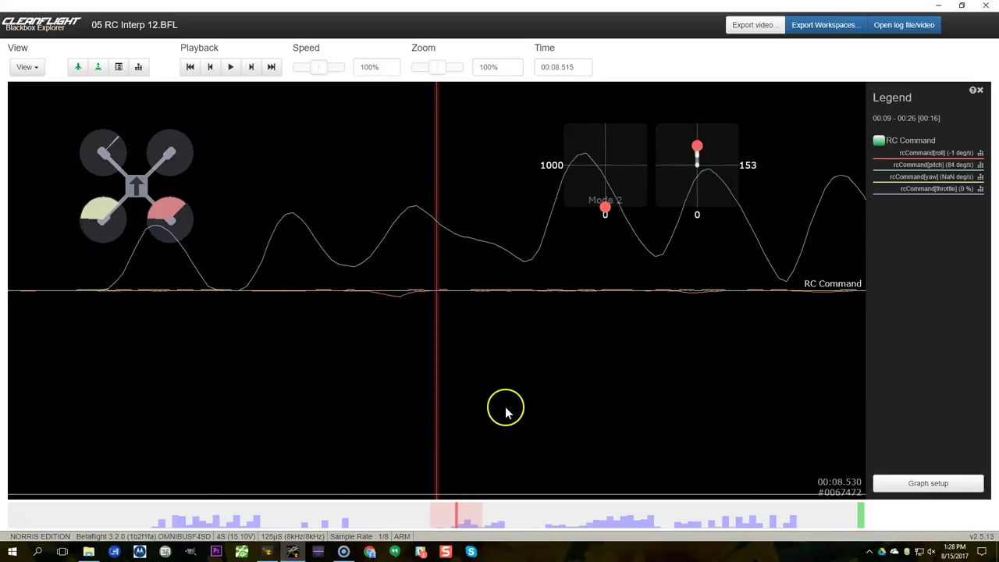
scroll(505, 412, "down", 5)
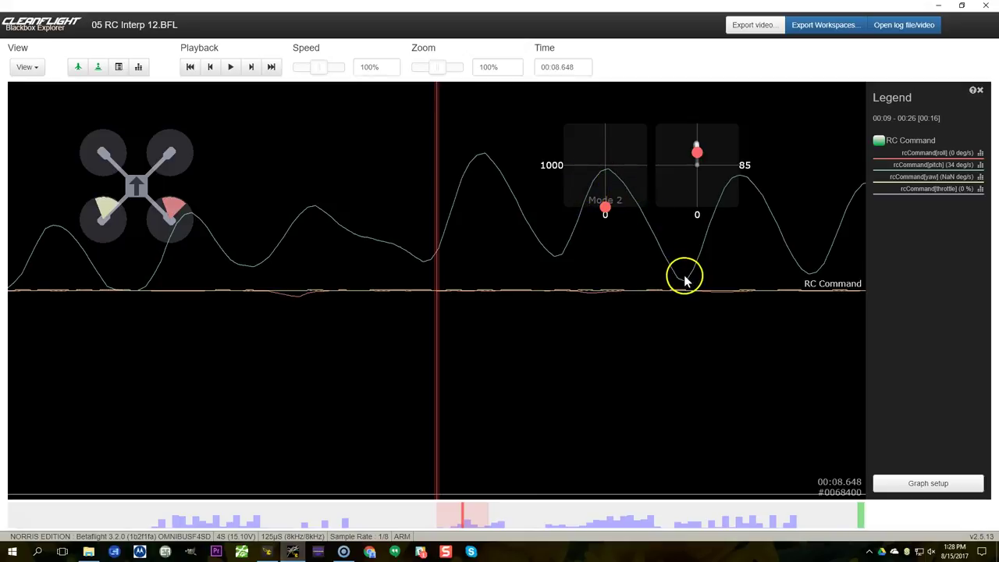
left_click_drag(478, 229, 612, 269)
left_click(939, 481)
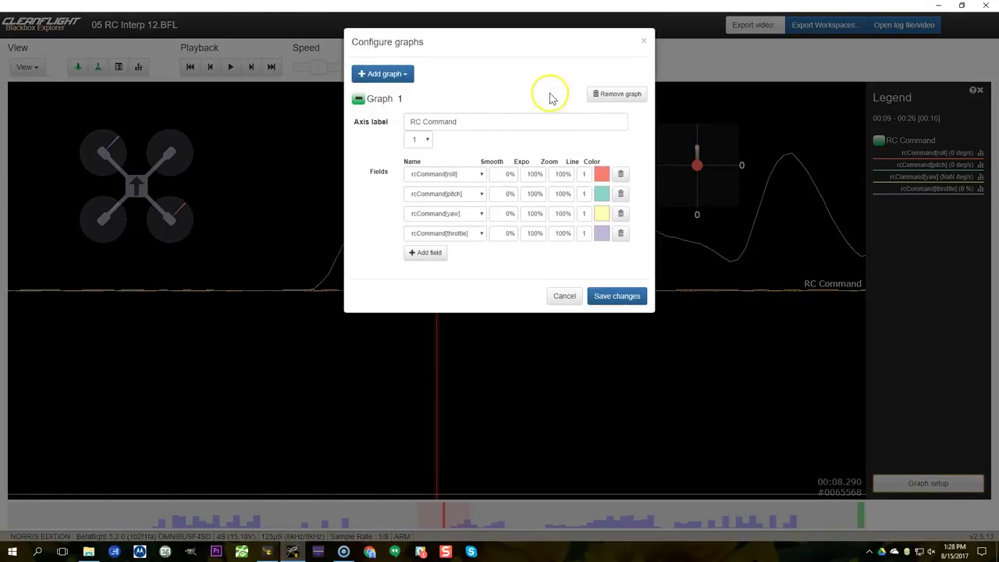
left_click(565, 293)
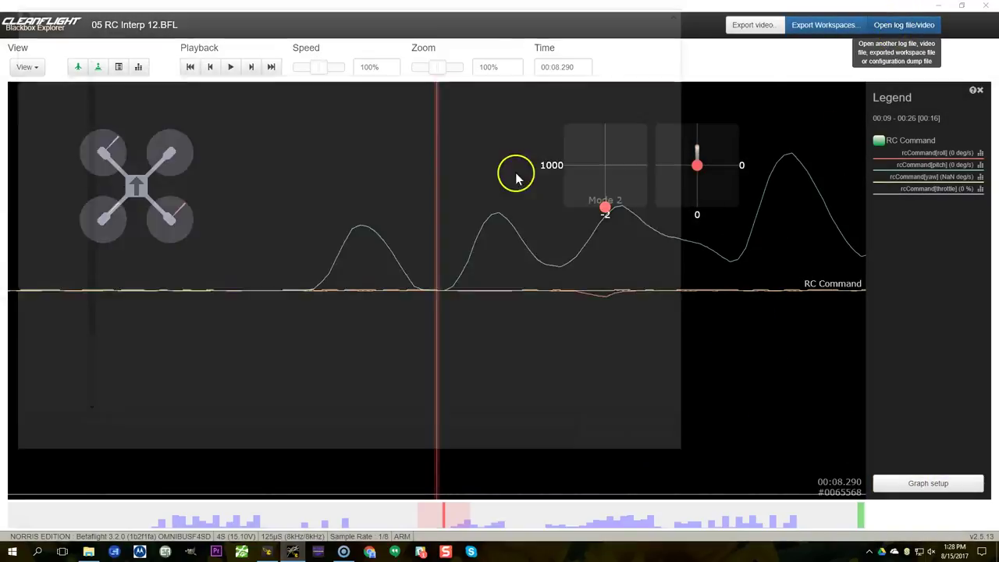
Open the log 06 RC Interp 10.BFL and inspect the pitch command curve from about 2.5 to 3.9 seconds.
double_click(133, 128)
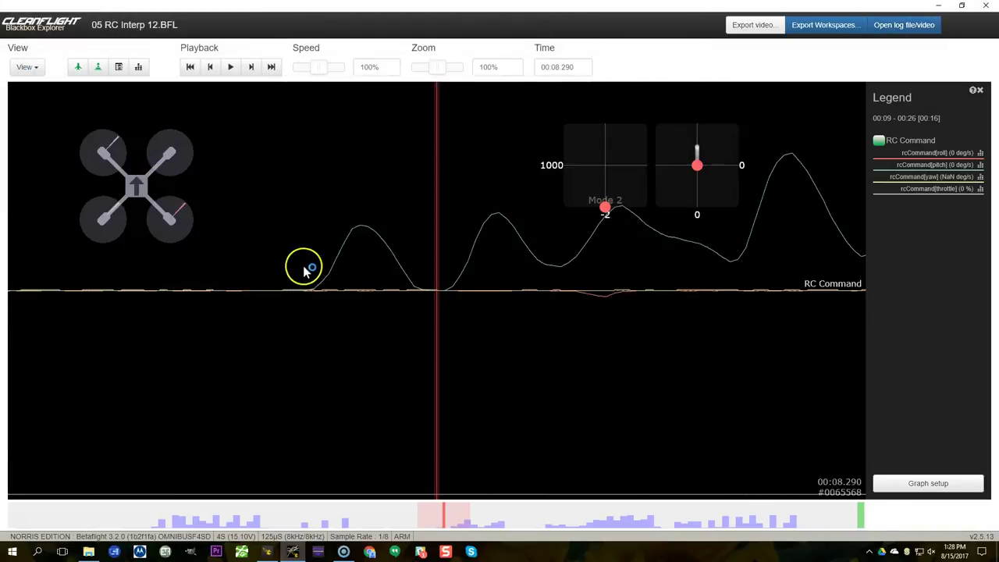
left_click(288, 523)
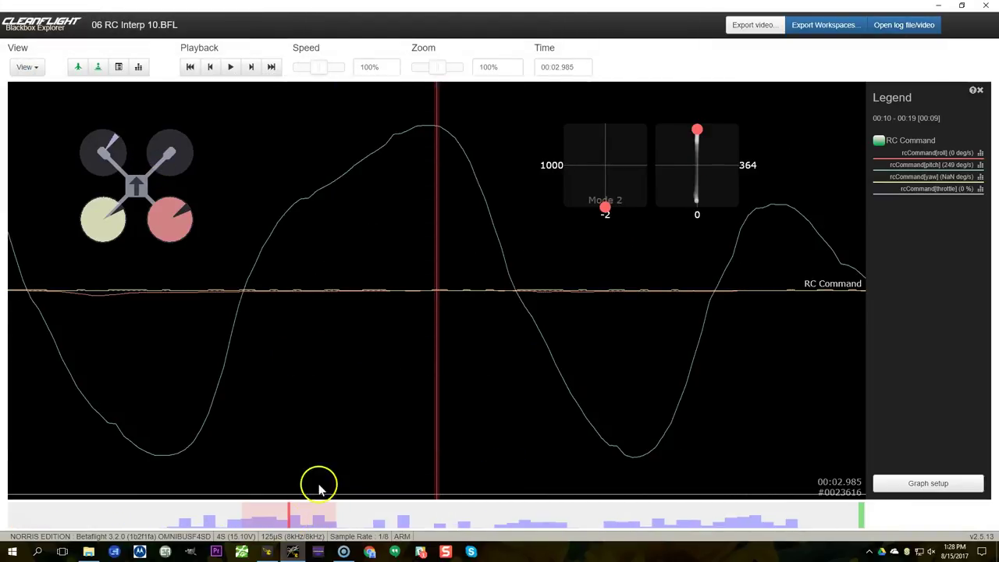
left_click_drag(357, 378, 439, 363)
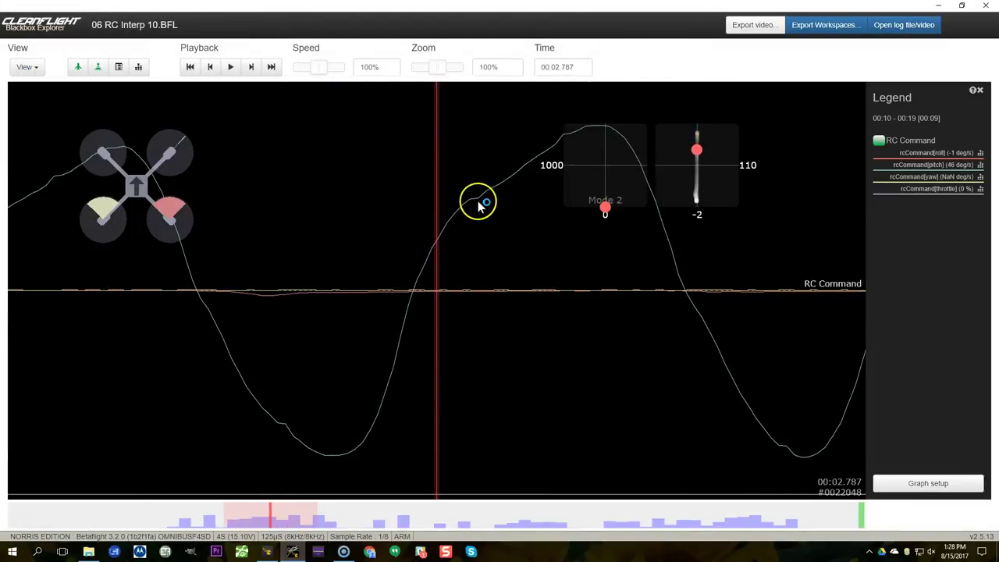
scroll(468, 234, "up", 5)
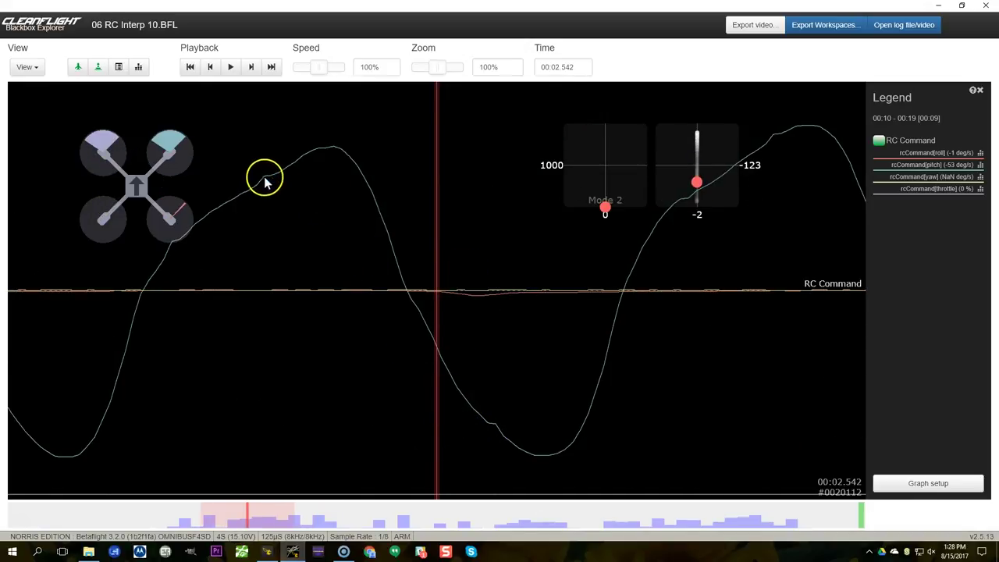
left_click_drag(462, 326, 219, 341)
left_click_drag(664, 404, 377, 391)
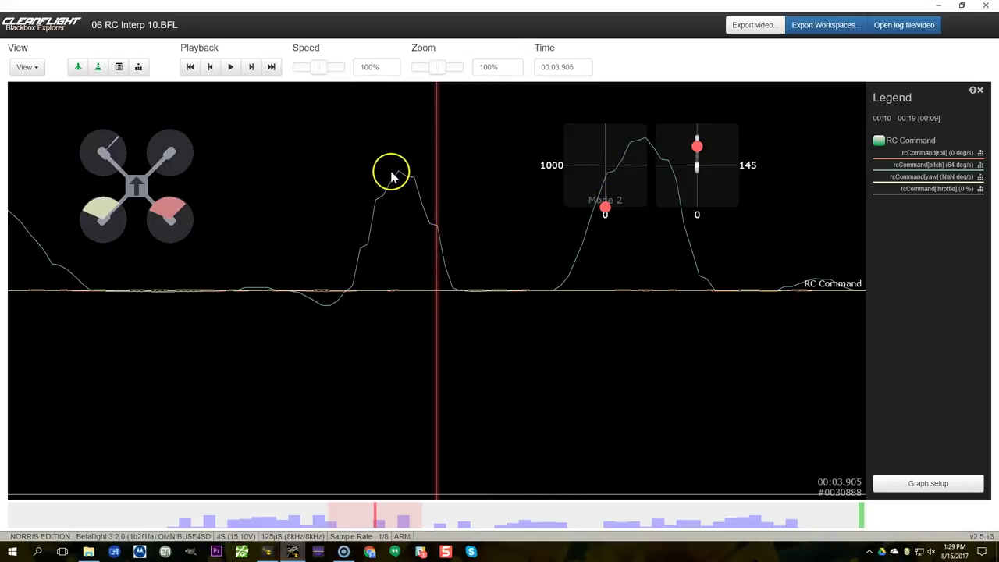
Examine the short pitch pulses between about 3.6 and 5.4 seconds in the RC Interp 10 log, briefly playing it back.
scroll(468, 242, "down", 5)
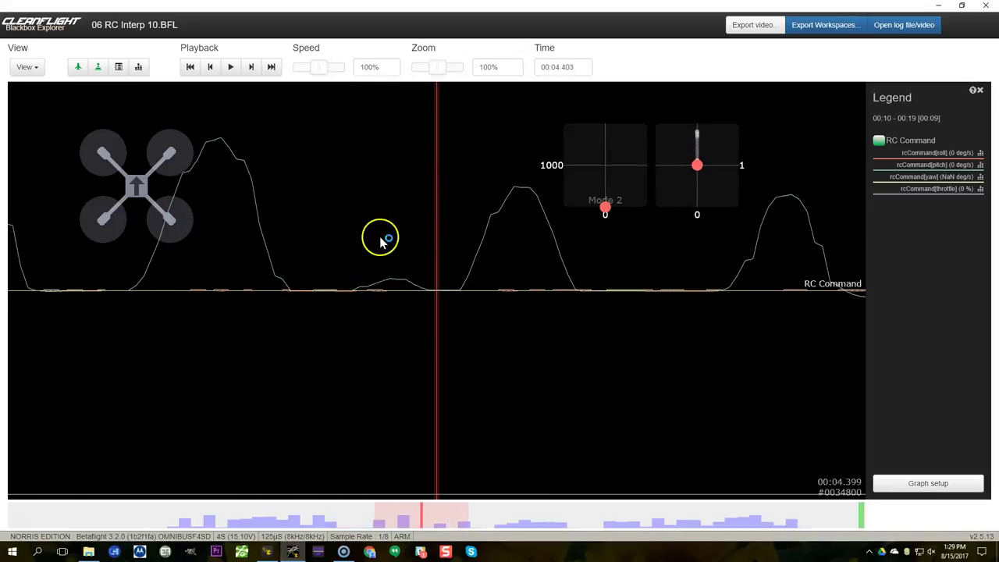
scroll(496, 222, "up", 15)
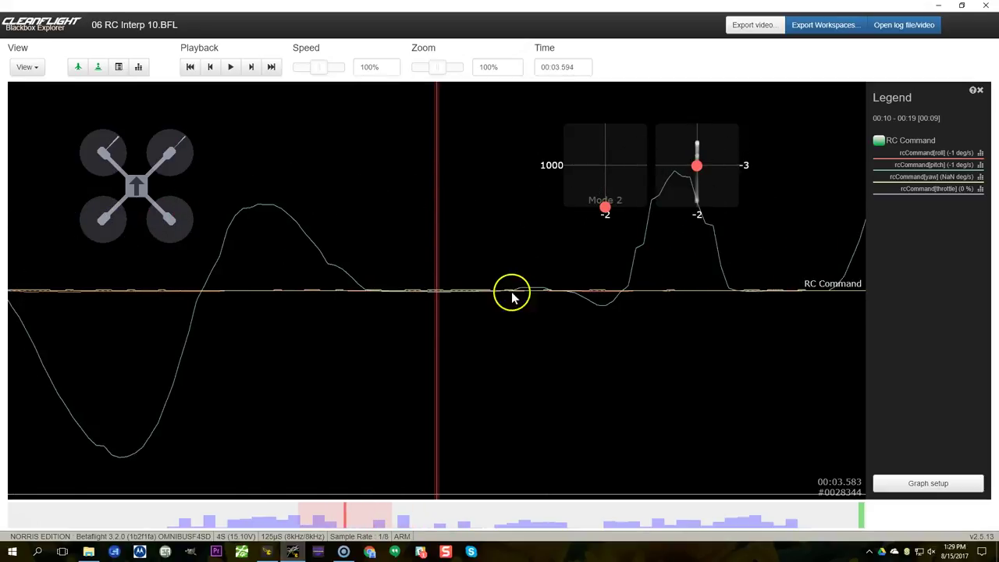
key("space")
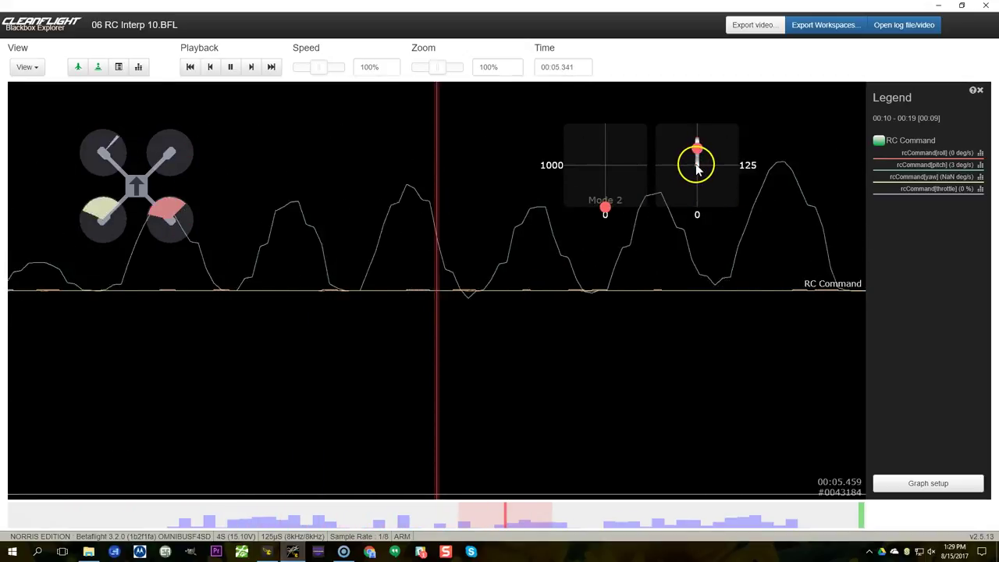
key("space")
scroll(360, 334, "up", 5)
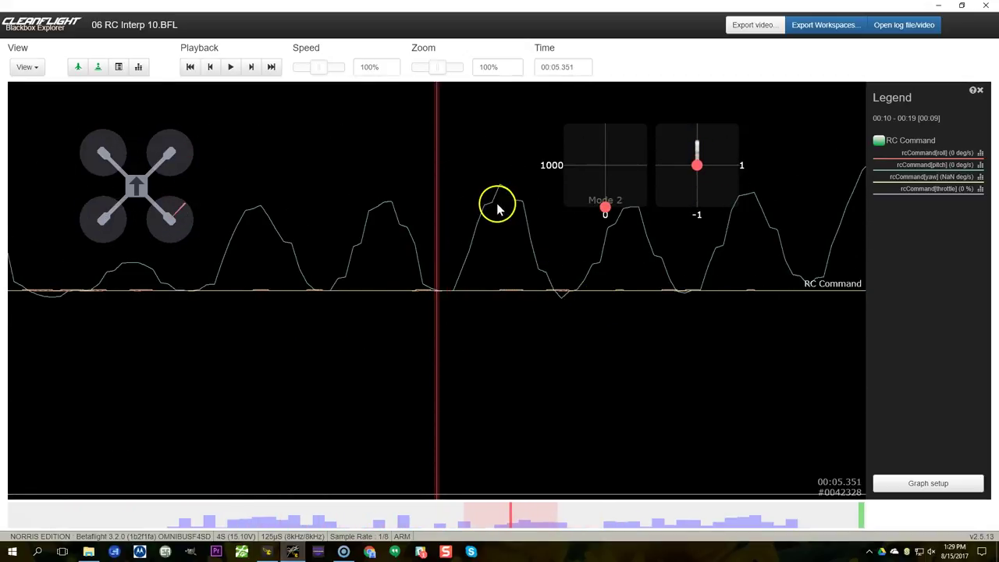